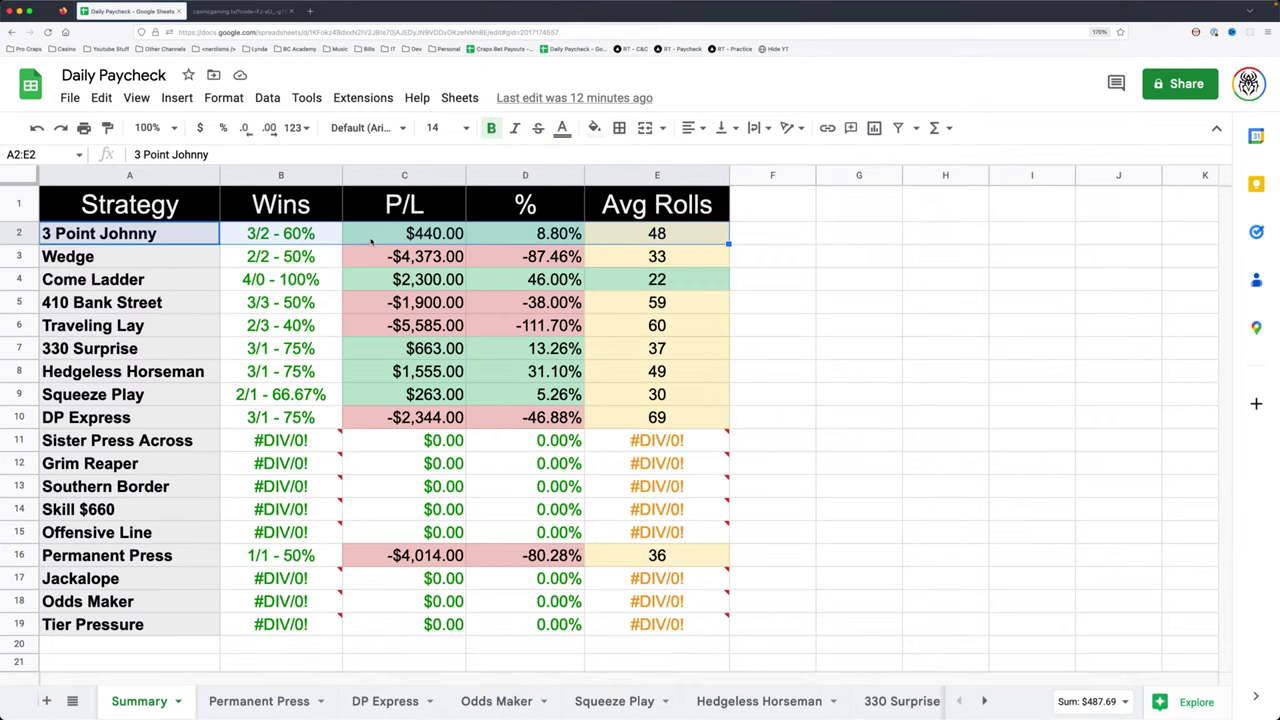
Step: Review the wins, P/L, percentage and average rolls of the strategies from 3 Point Johnny through Traveling Lay on the Summary sheet
left_click(562, 236)
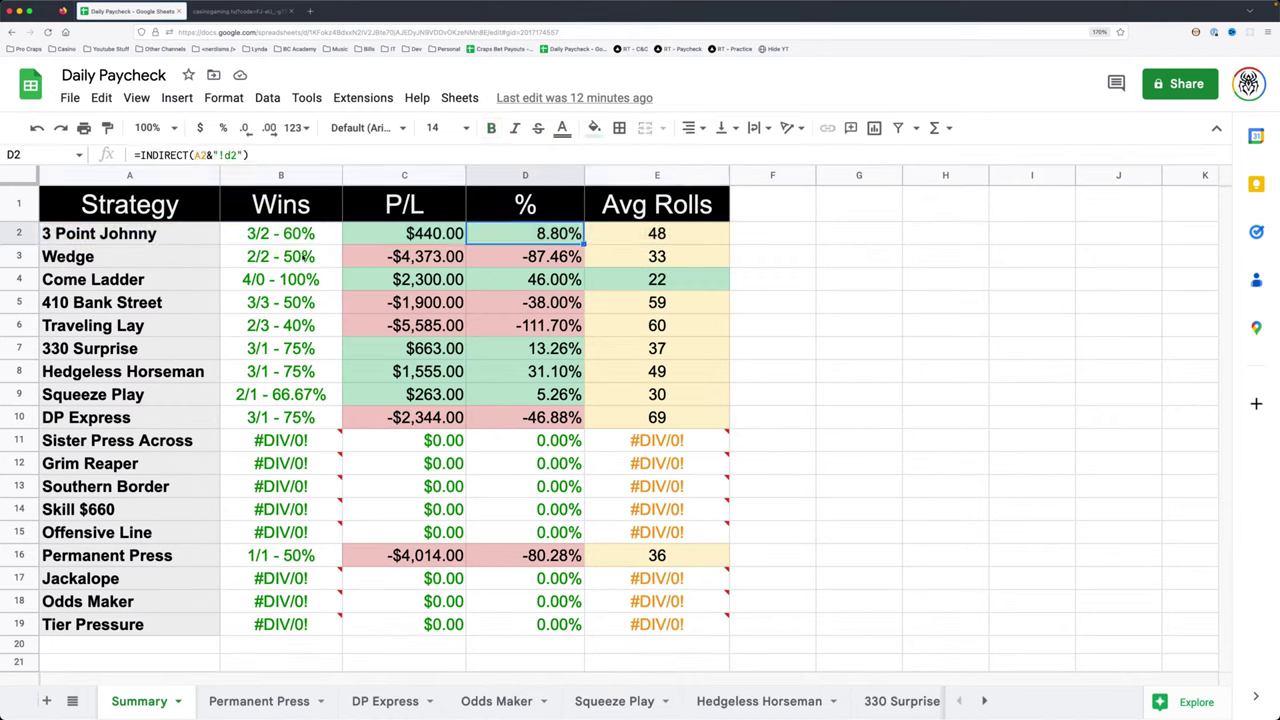
left_click(305, 257)
key("shift+Right")
key("shift+Right")
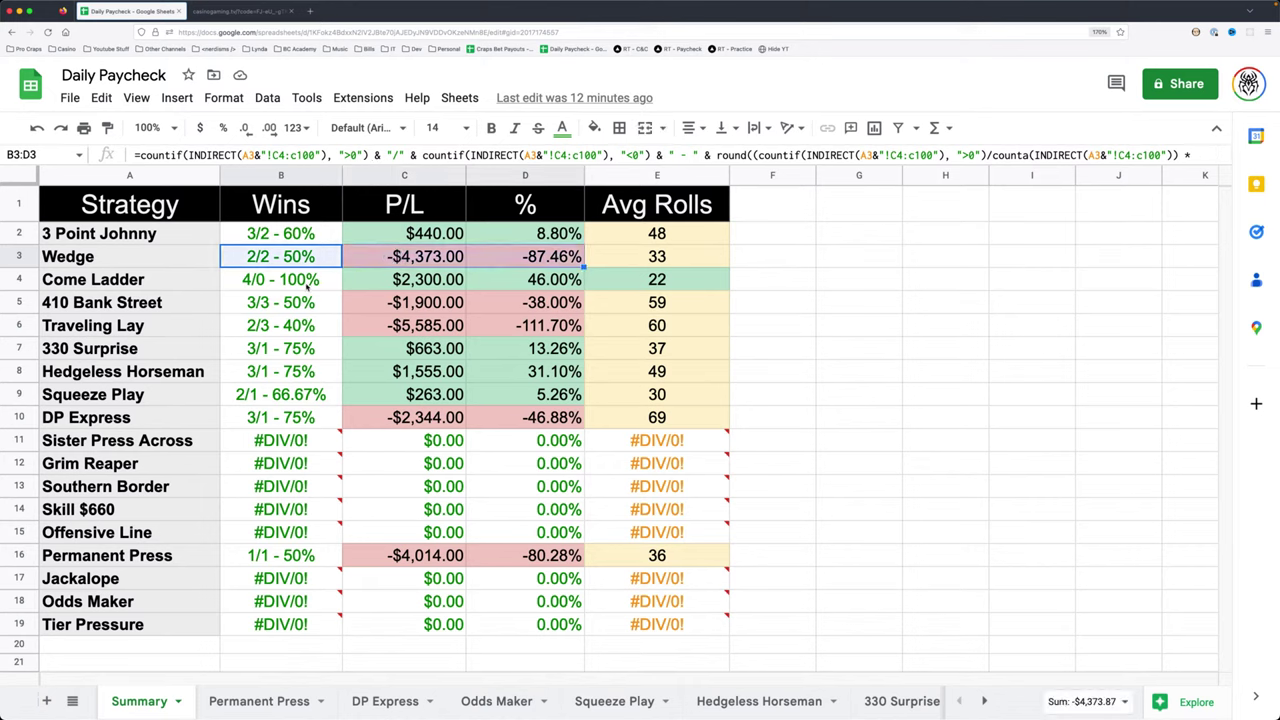
left_click_drag(305, 284, 413, 287)
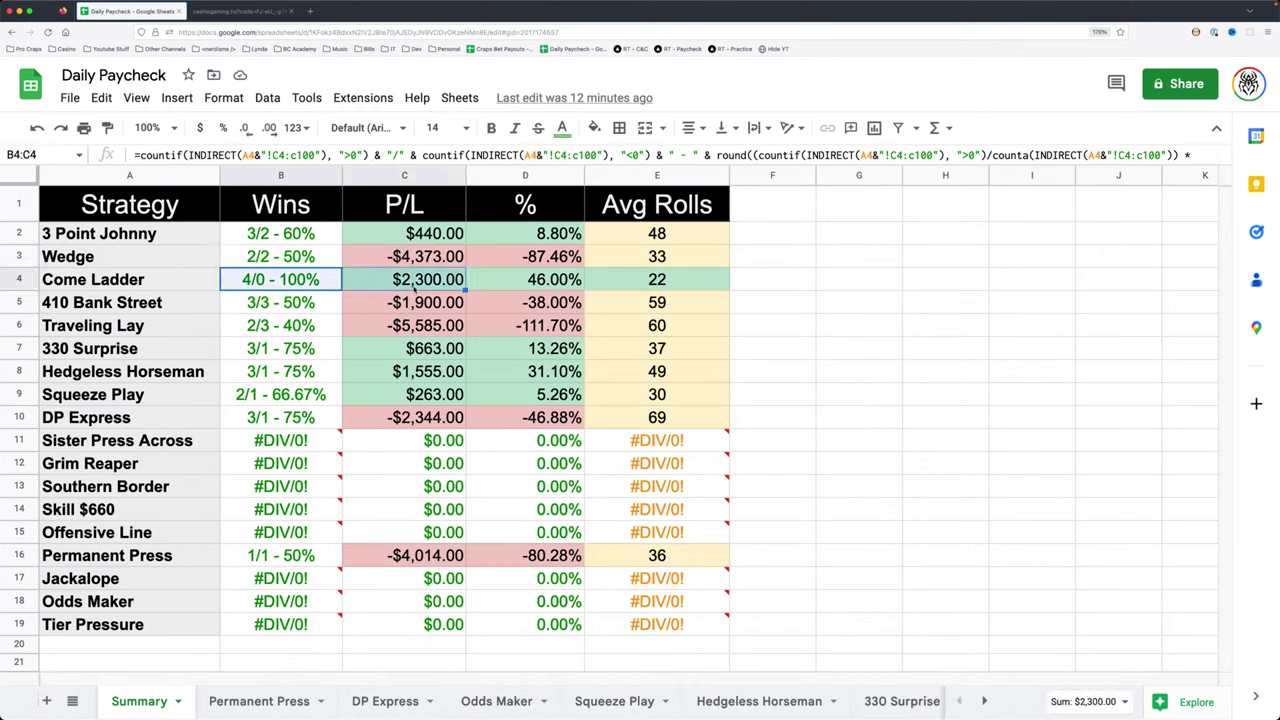
left_click_drag(540, 284, 540, 285)
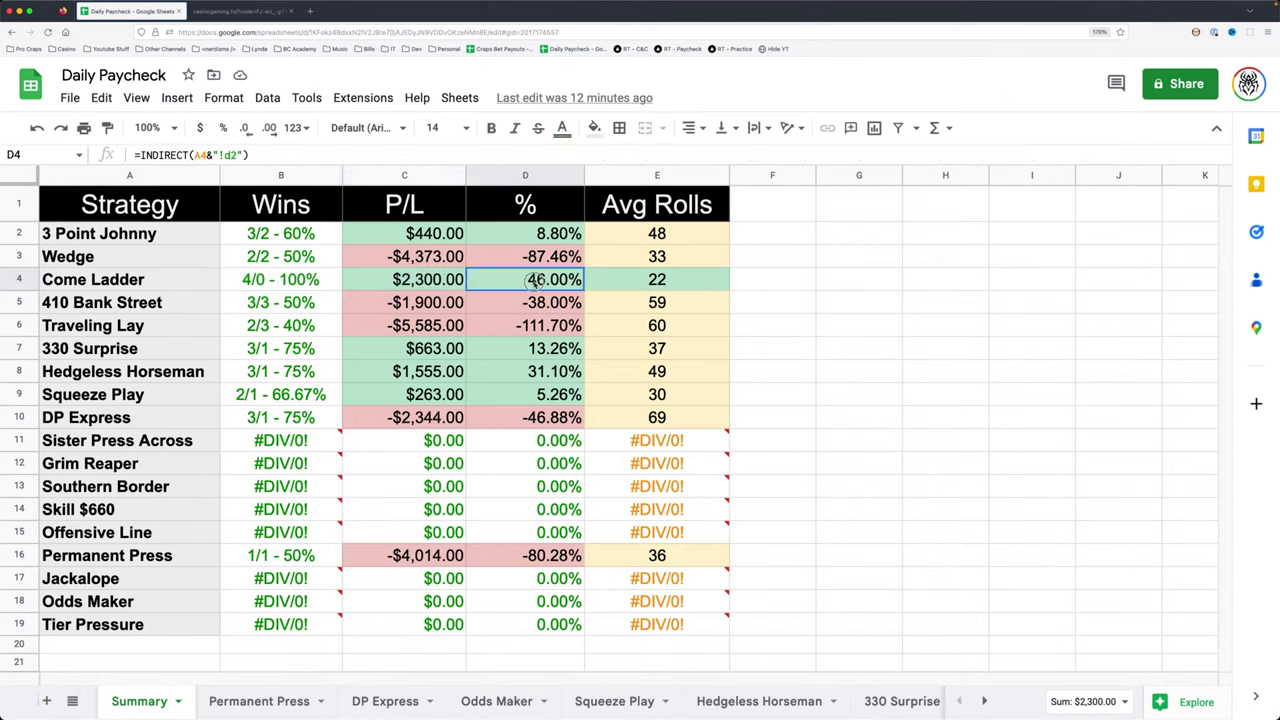
key("ctrl+c")
key("Escape")
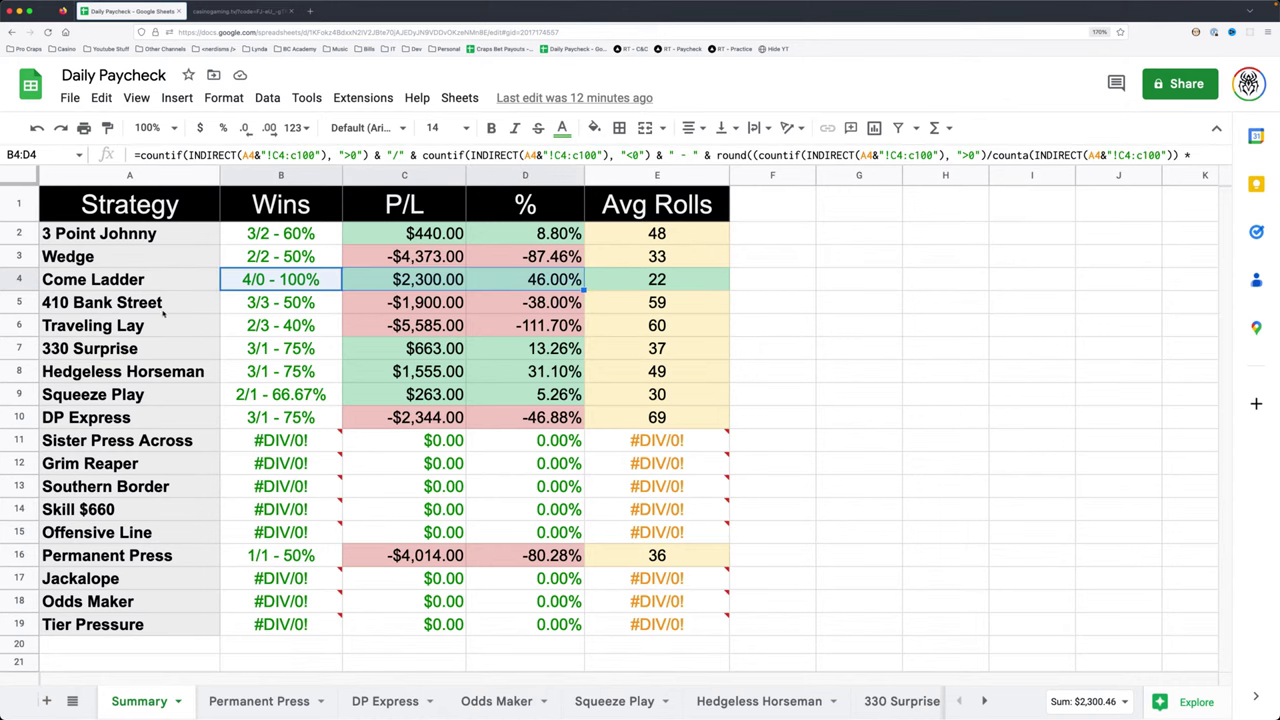
left_click_drag(142, 333, 683, 337)
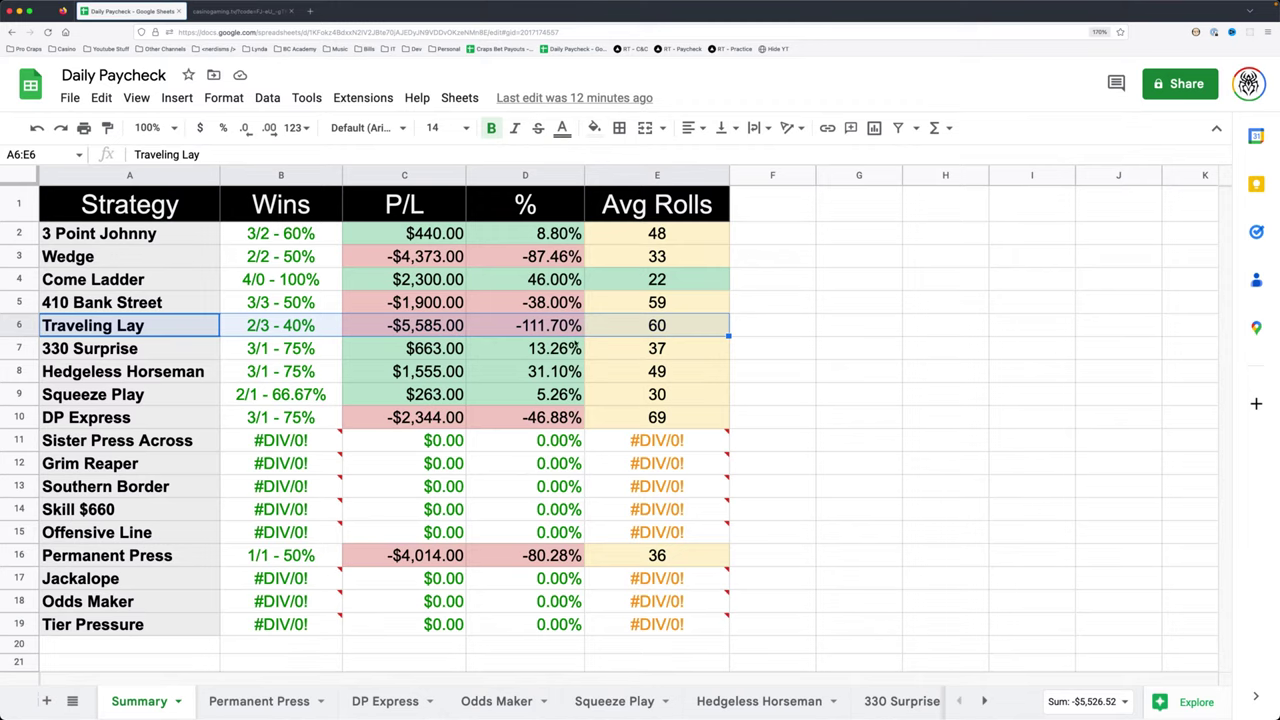
left_click_drag(191, 311, 691, 306)
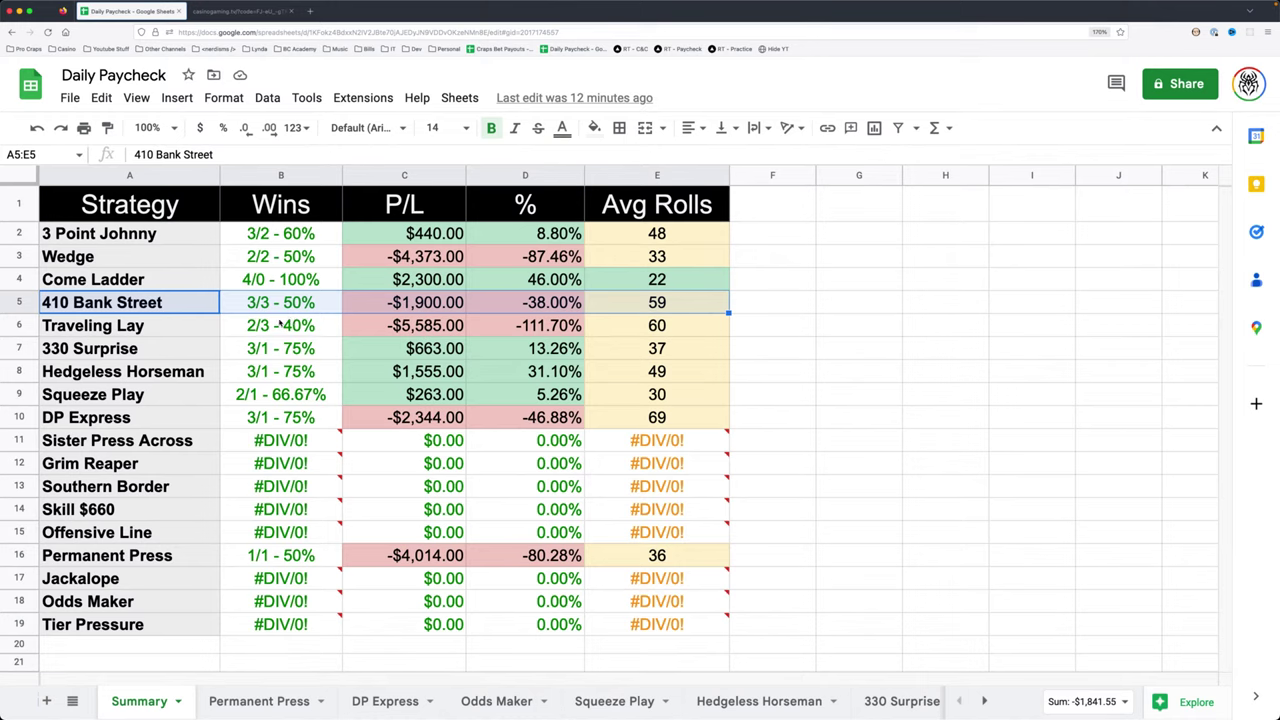
Step: Check the 330 Surprise wins on the Summary sheet and examine its daily results and first session on the 330 Surprise sheet
left_click(172, 356)
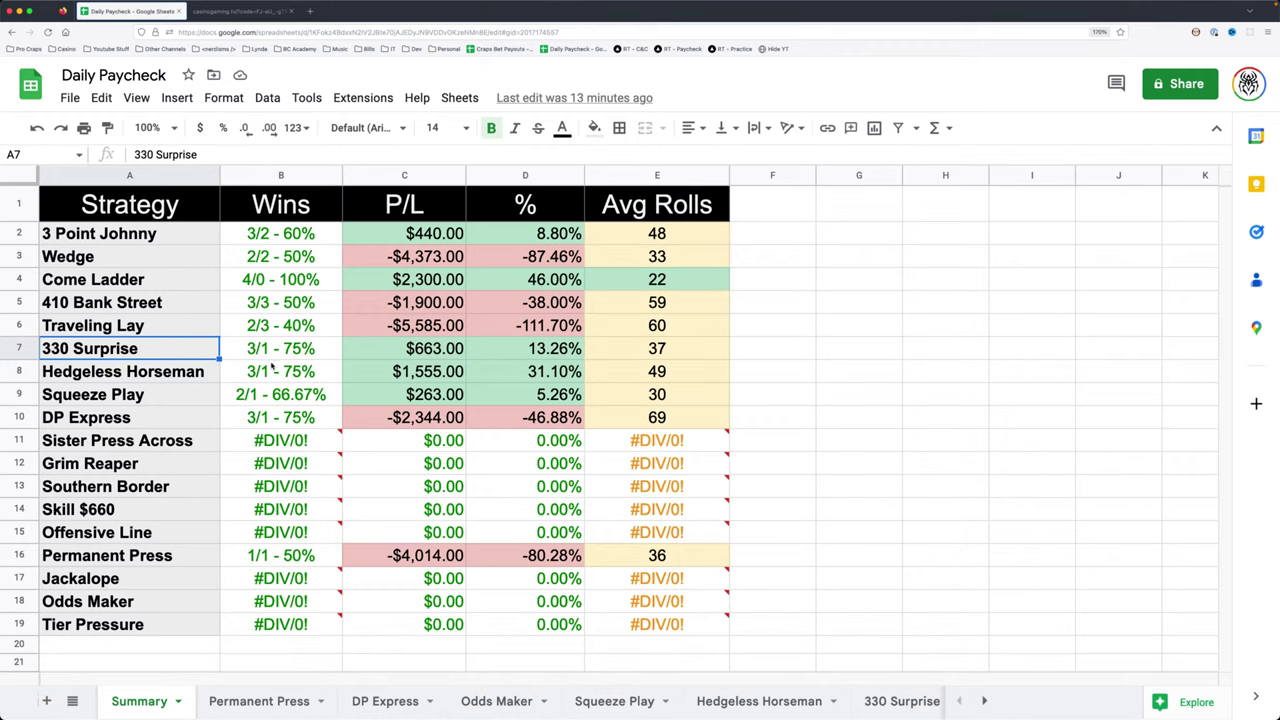
left_click(265, 350)
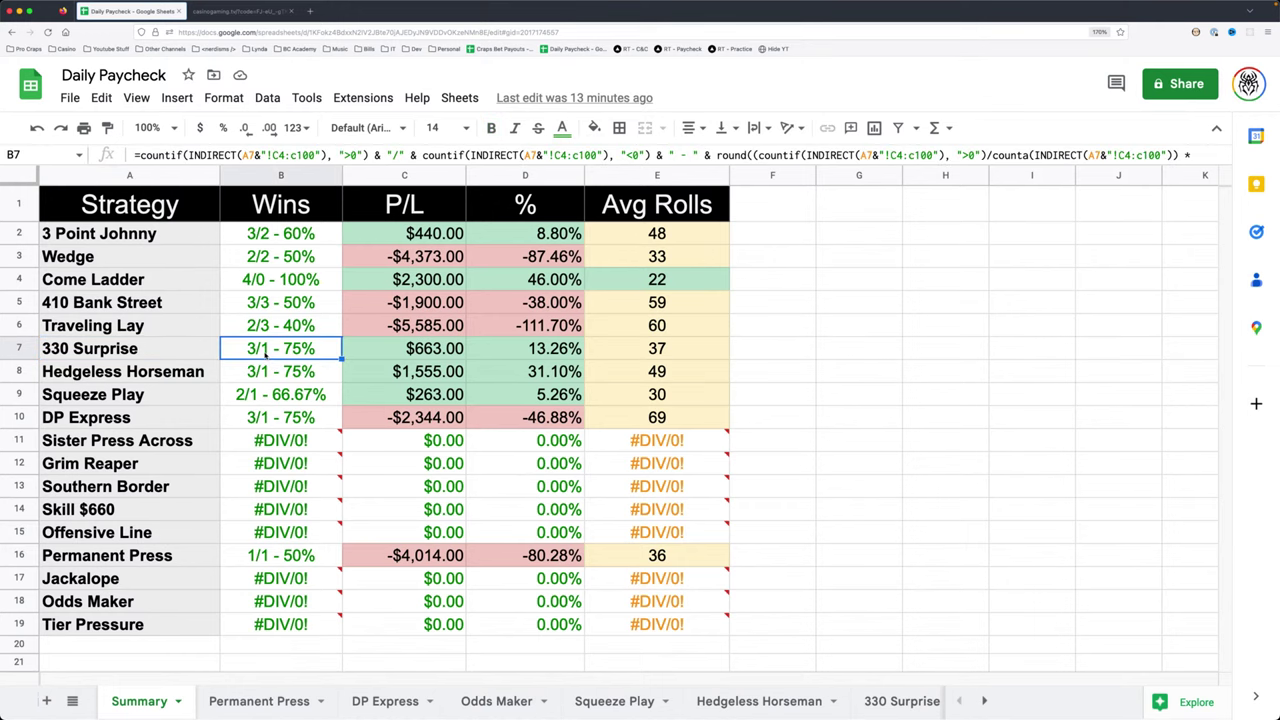
scroll(549, 703, "right", 2)
scroll(549, 703, "right", 1)
left_click(745, 701)
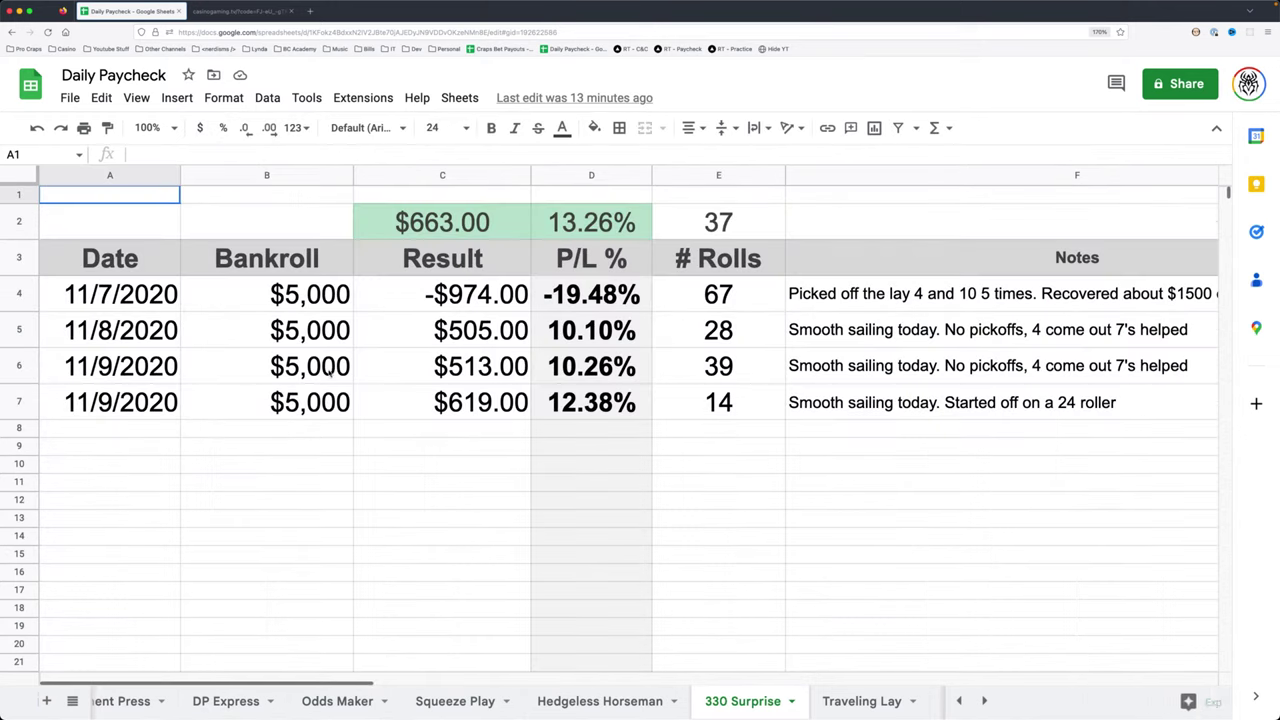
left_click(463, 378)
left_click(465, 346)
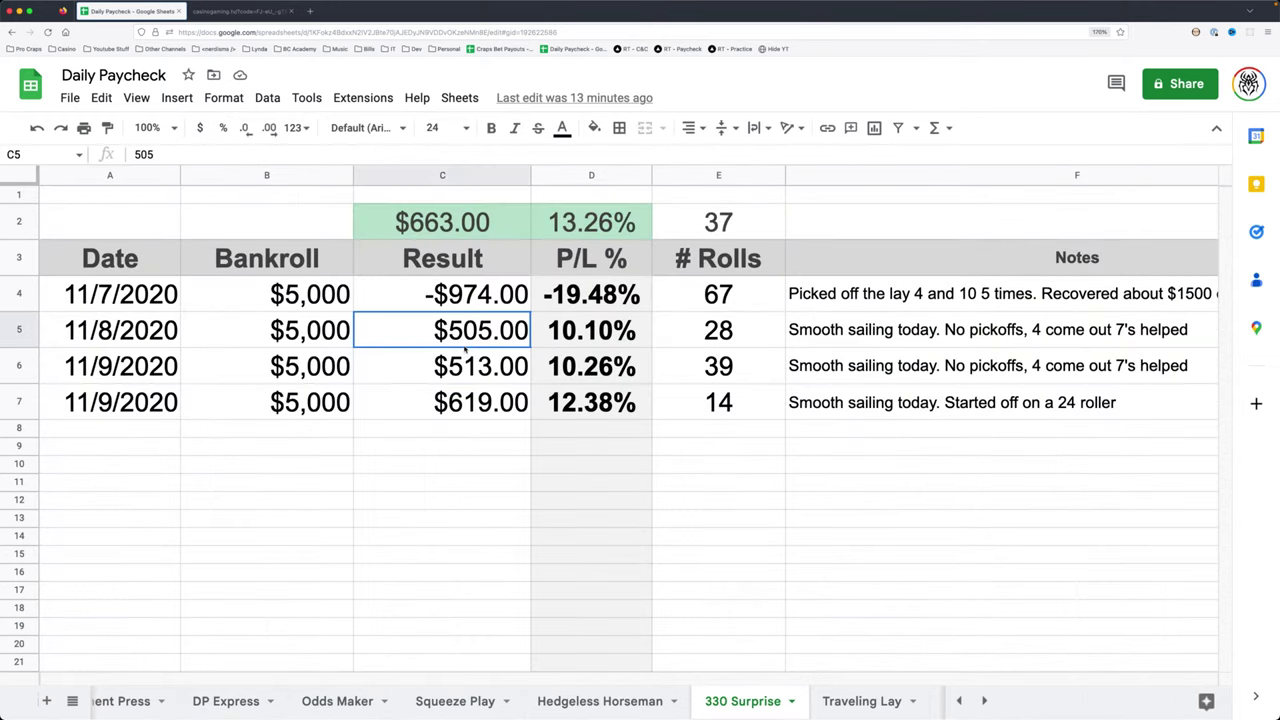
left_click_drag(160, 297, 803, 309)
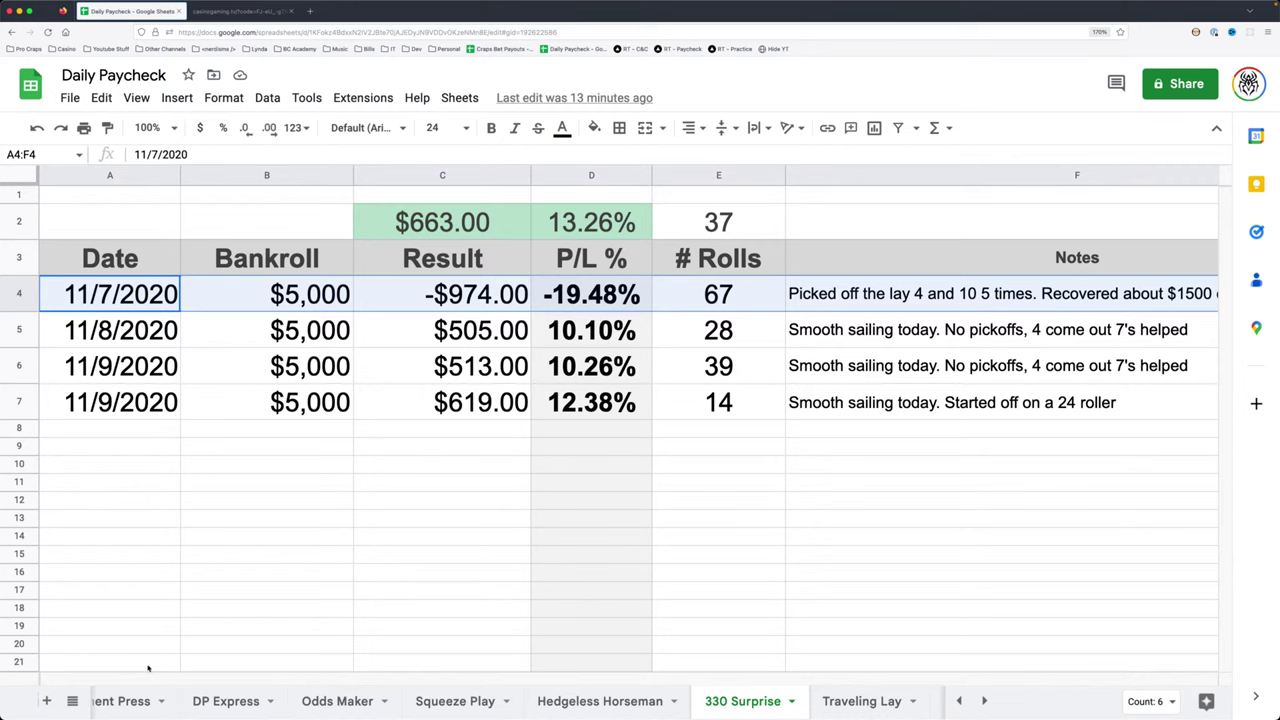
Step: Return to the Summary sheet and review the Hedgeless Horseman, Squeeze Play and DP Express rows
scroll(139, 710, "left", 2)
scroll(139, 710, "left", 1)
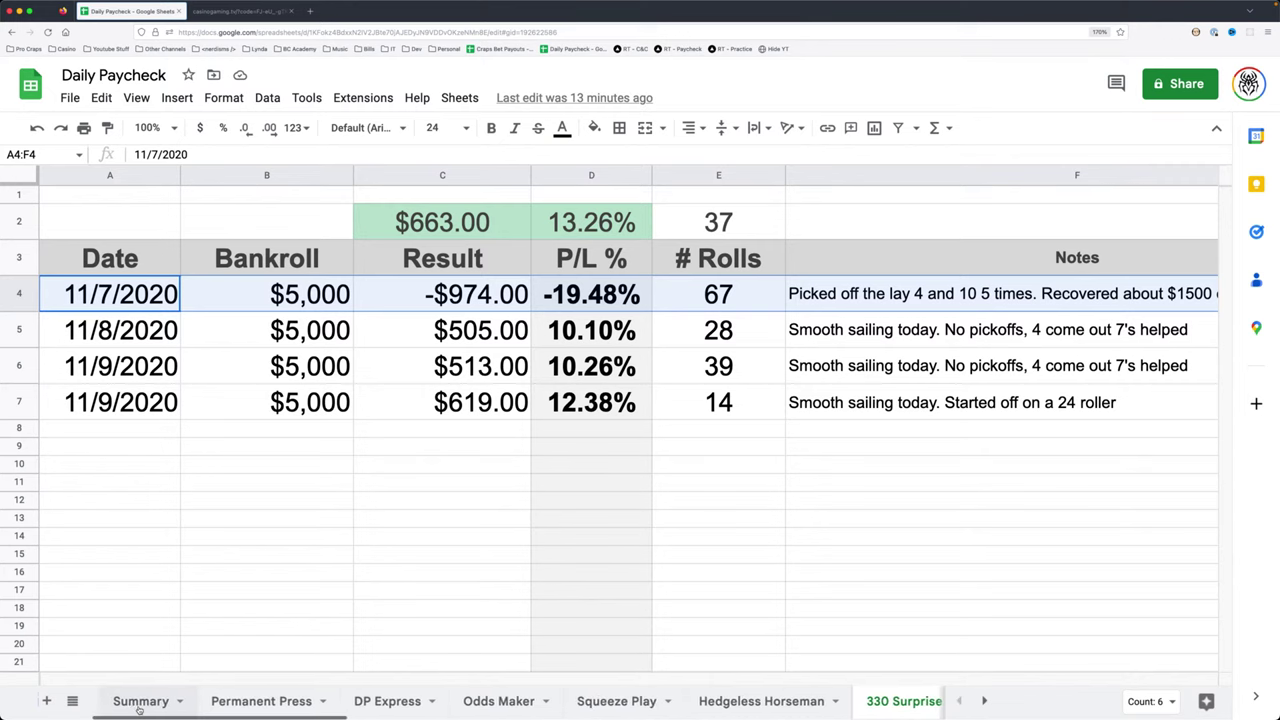
left_click(139, 701)
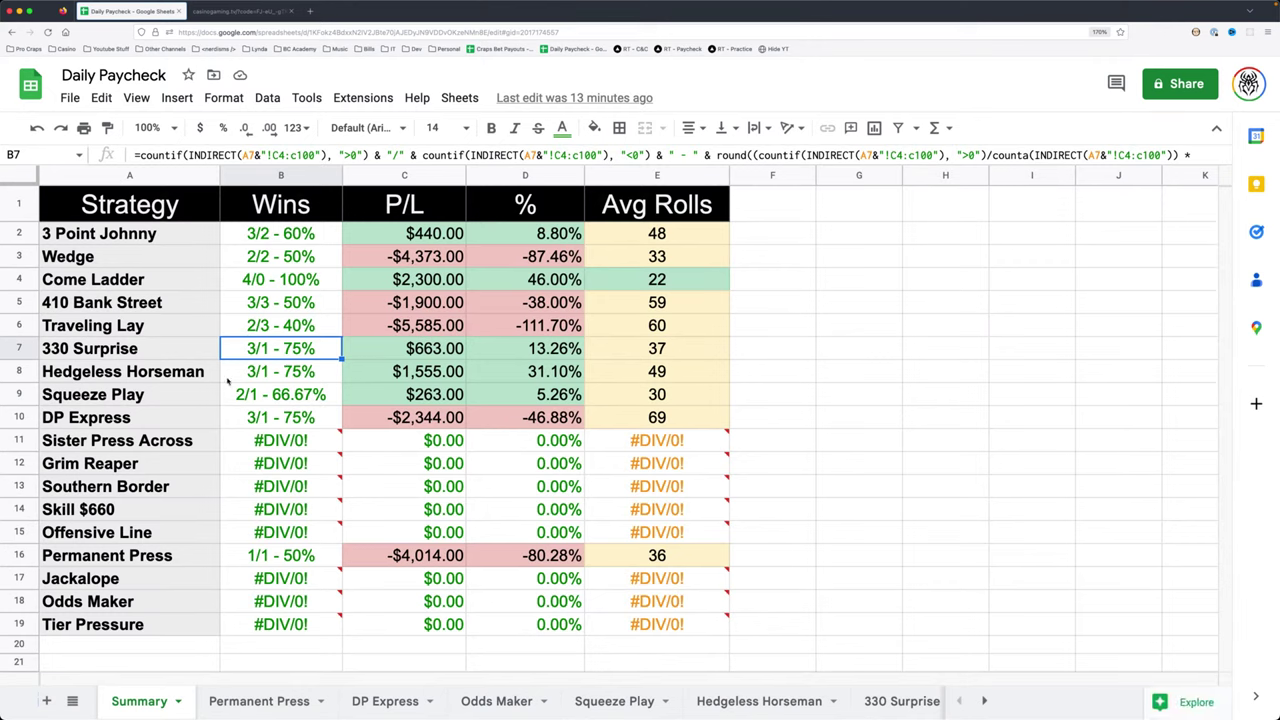
left_click(299, 377)
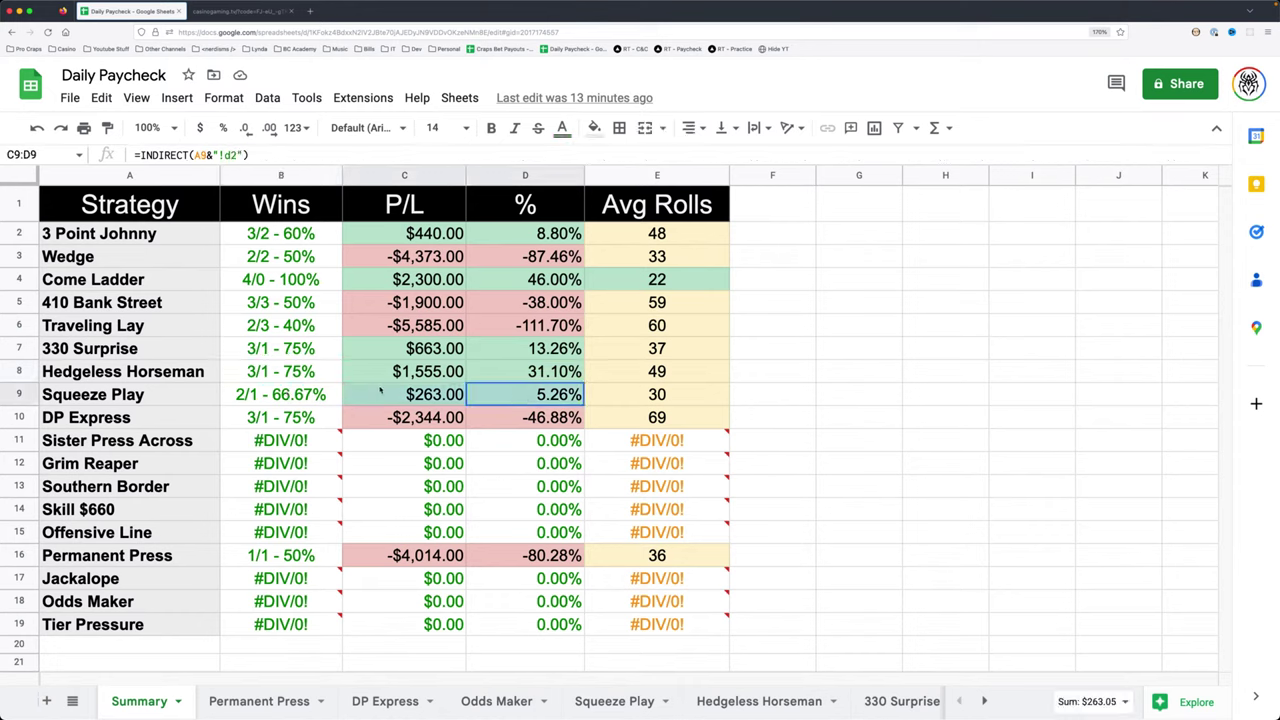
left_click(275, 396)
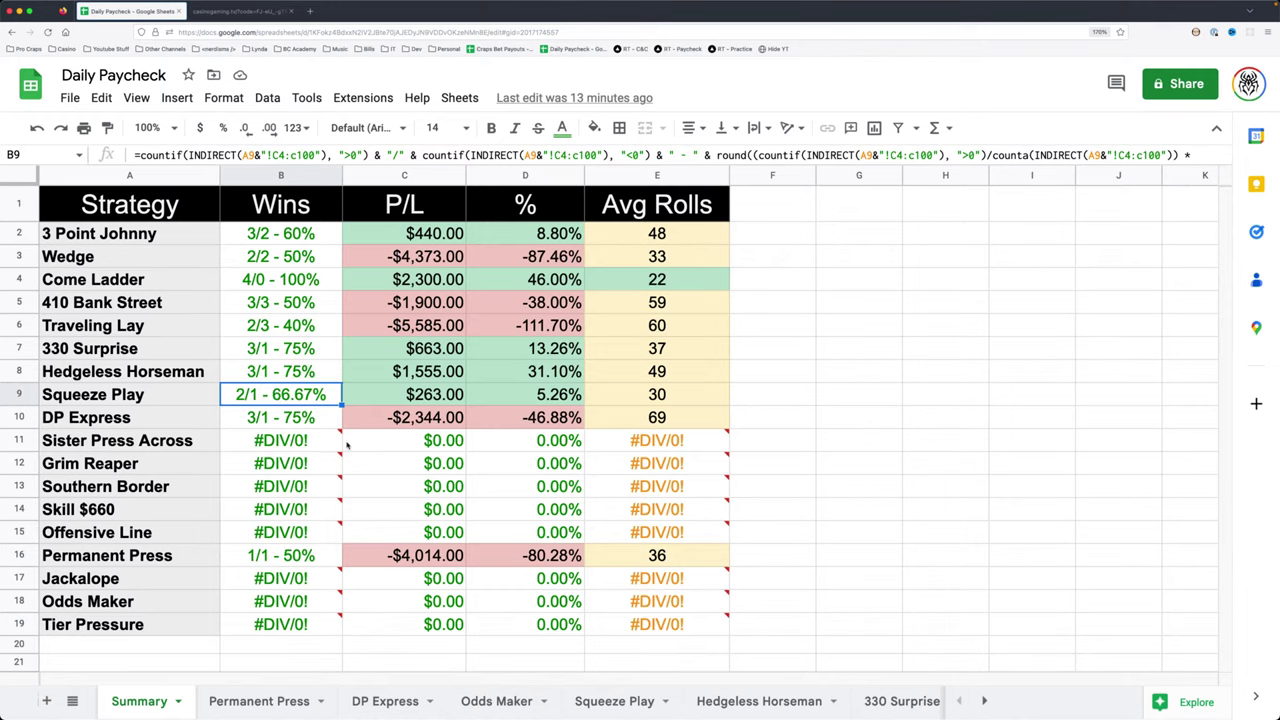
left_click_drag(305, 418, 648, 432)
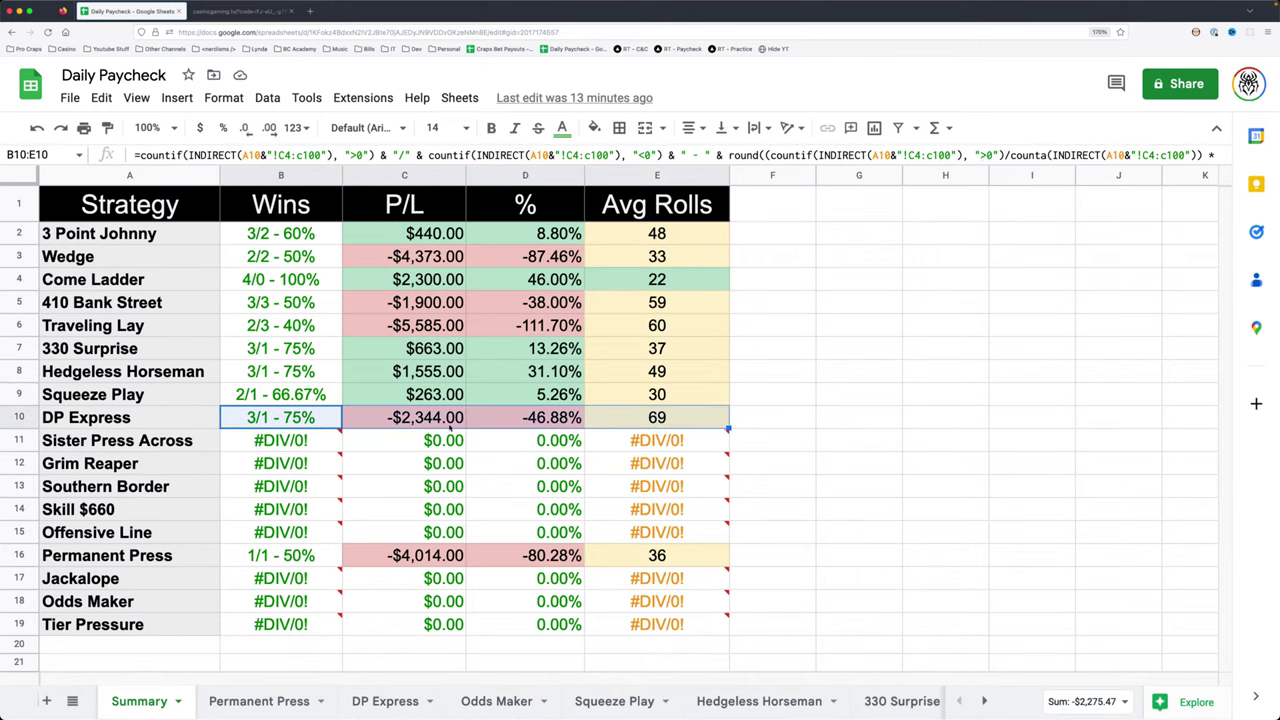
Step: Open the DP Express sheet and compare the first three session results with the 12/1/2022 result
left_click(414, 709)
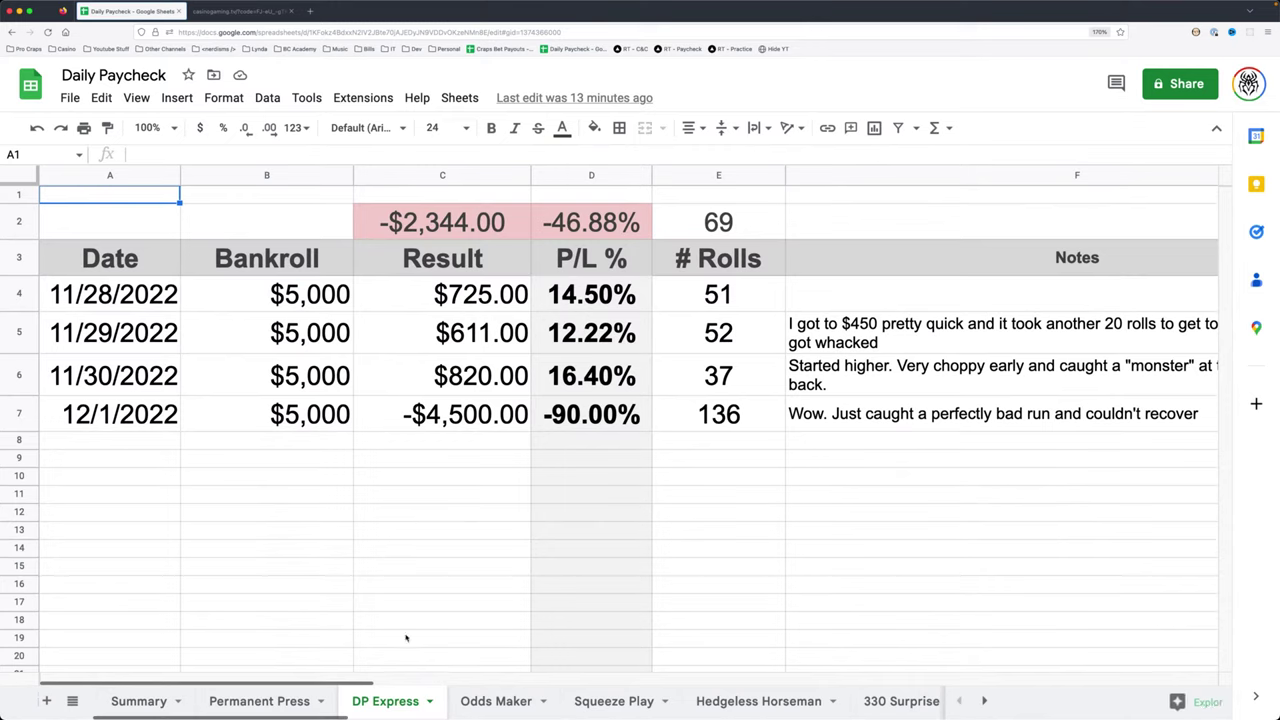
left_click(477, 411)
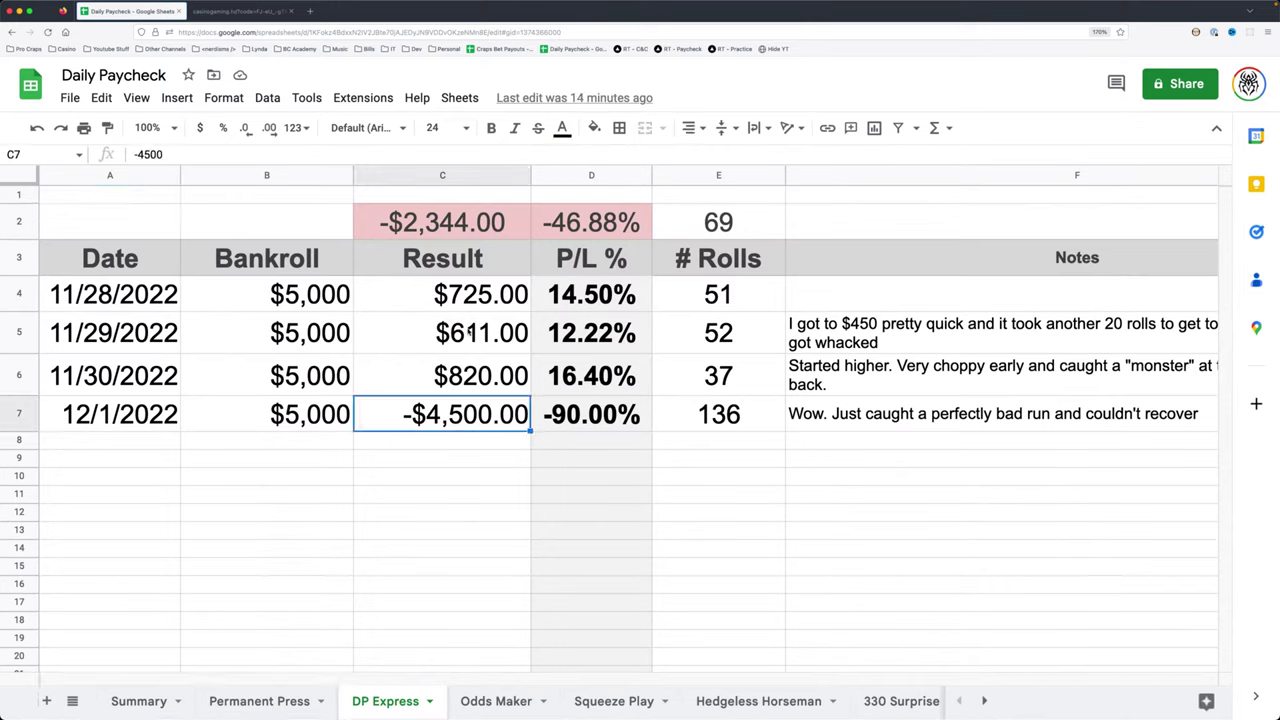
left_click_drag(472, 303, 469, 372)
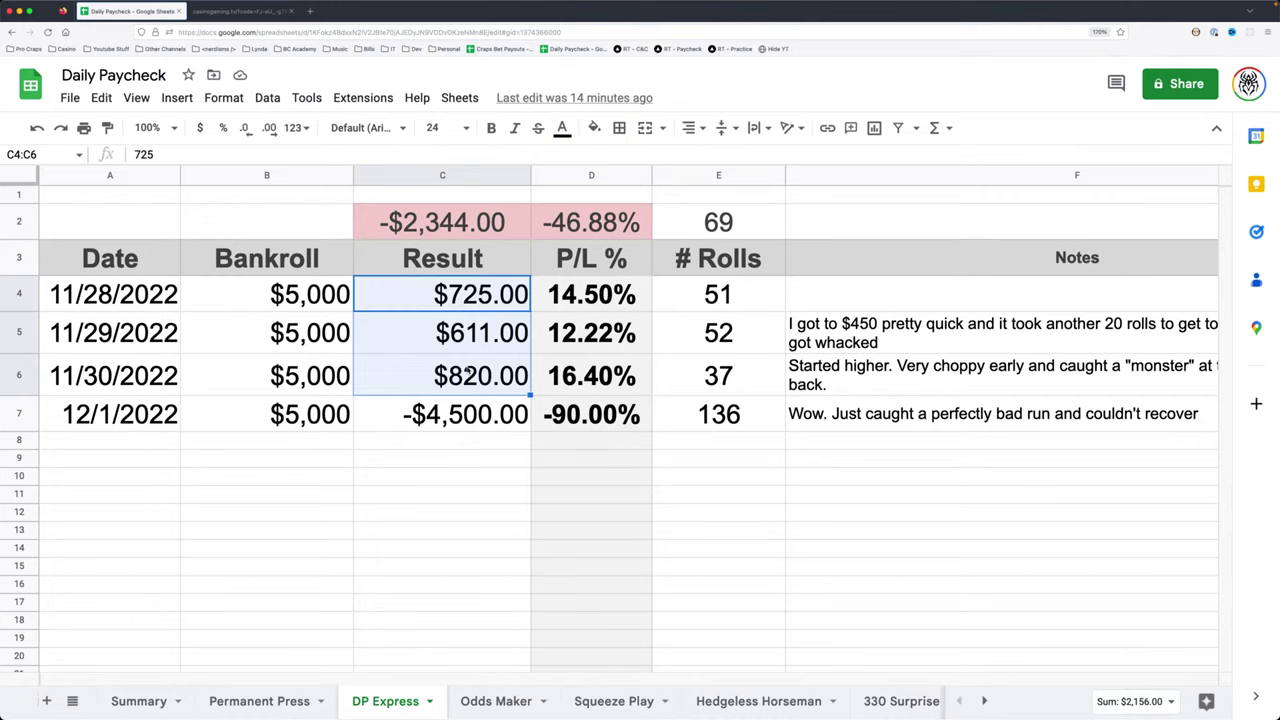
left_click(463, 428)
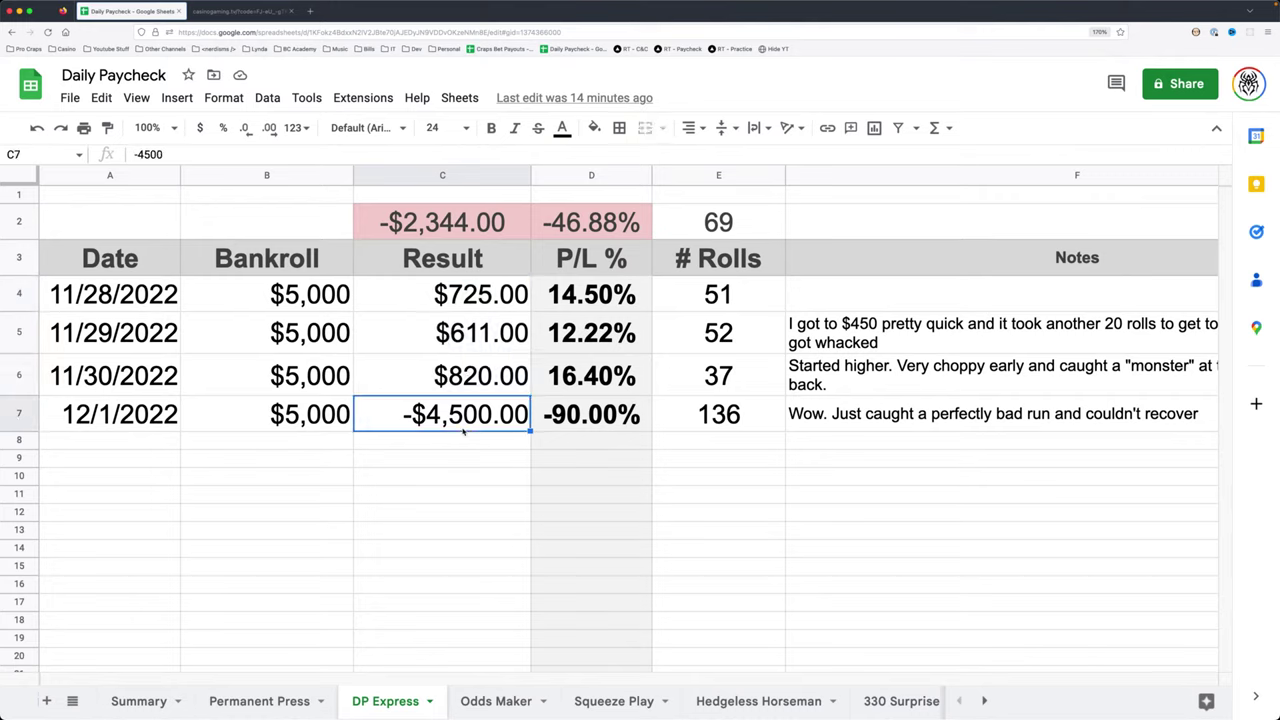
Step: On the Summary sheet, move the Permanent Press row directly below DP Express, into row 11
left_click(150, 701)
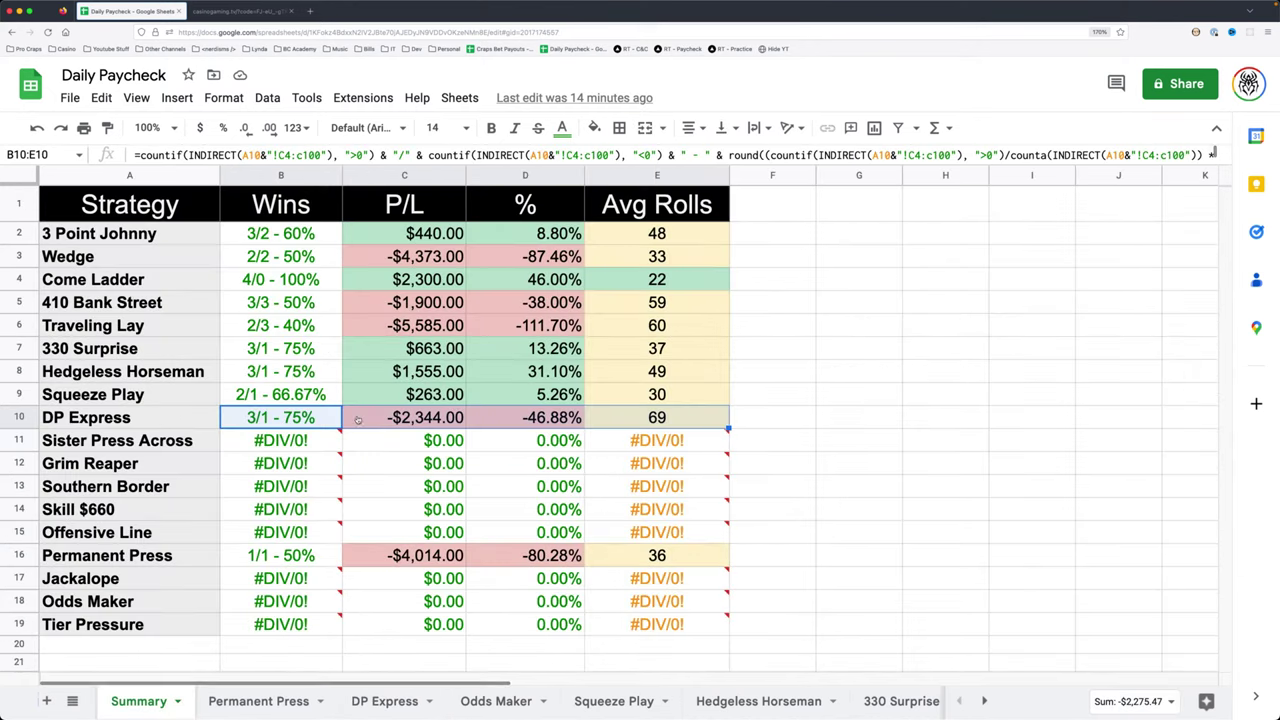
left_click_drag(130, 556, 660, 556)
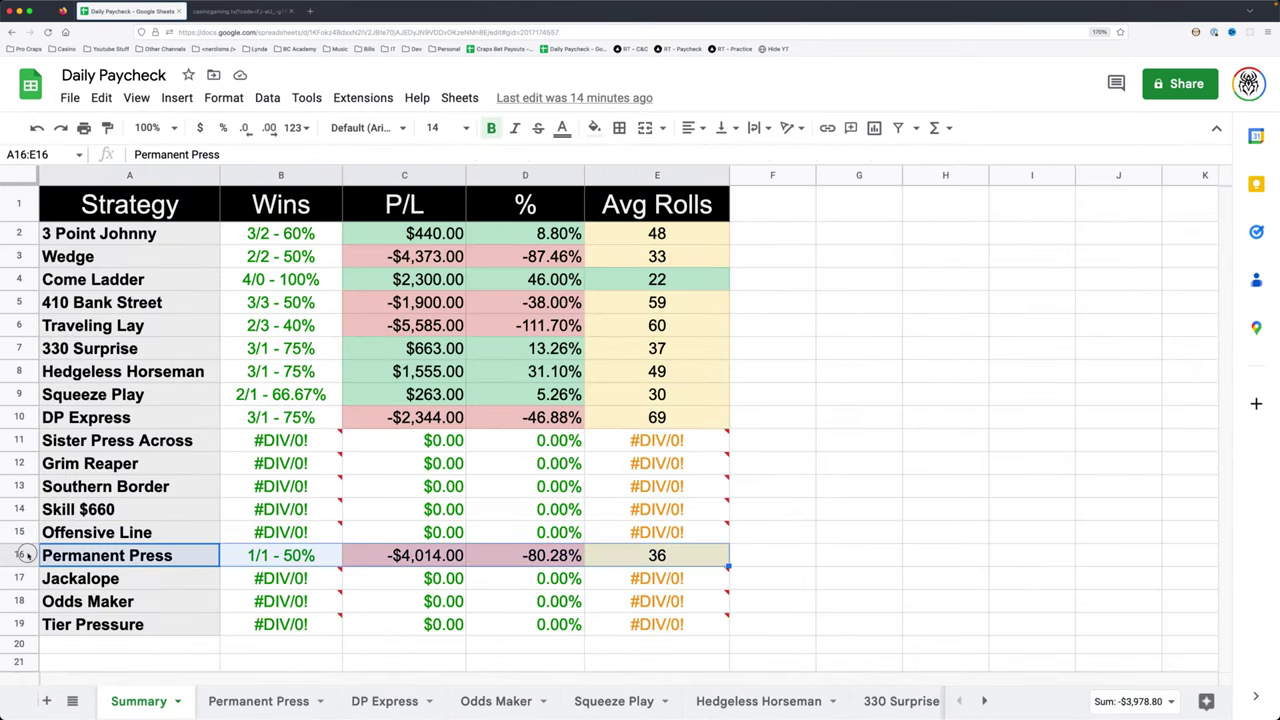
left_click(20, 555)
left_click_drag(24, 549, 47, 441)
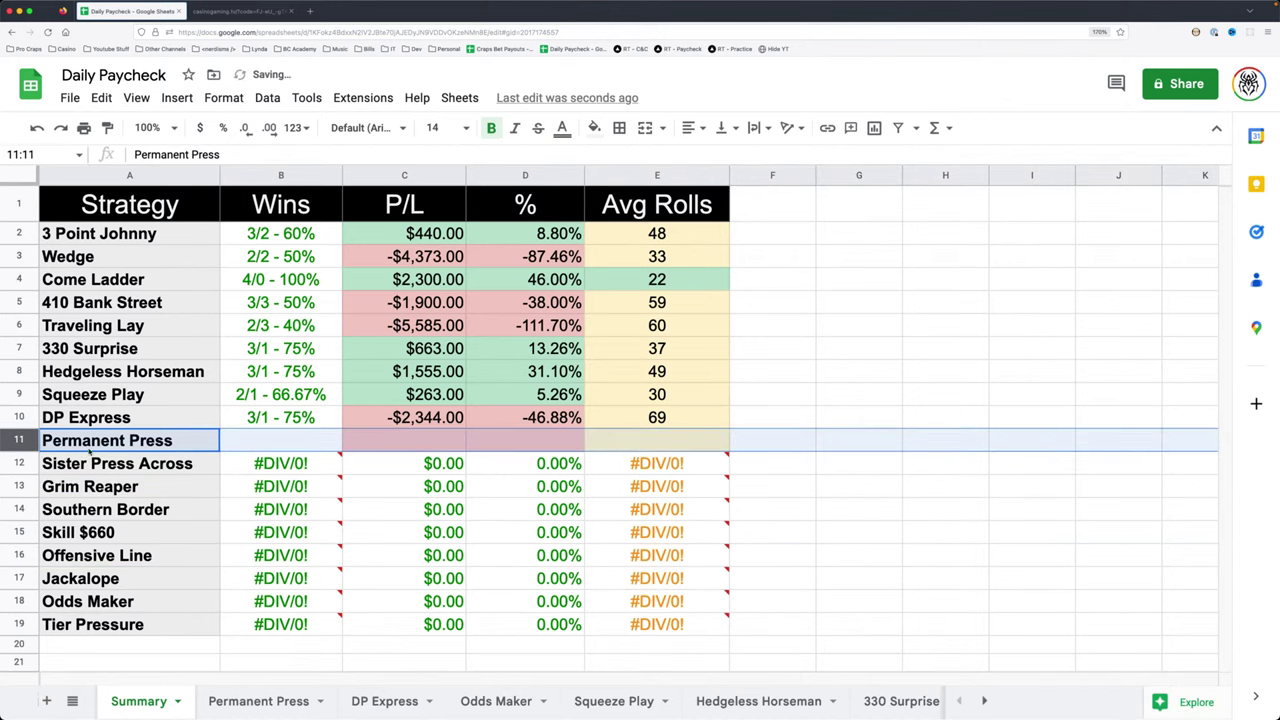
left_click(147, 555)
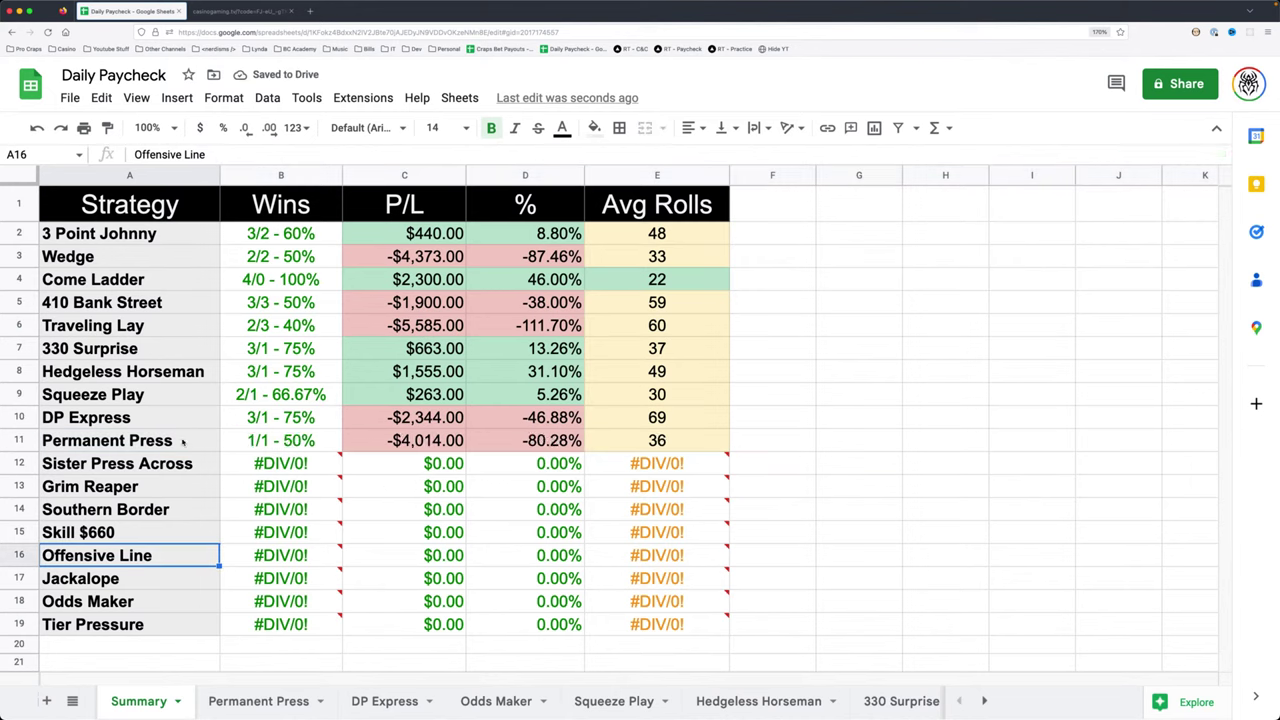
left_click(438, 447)
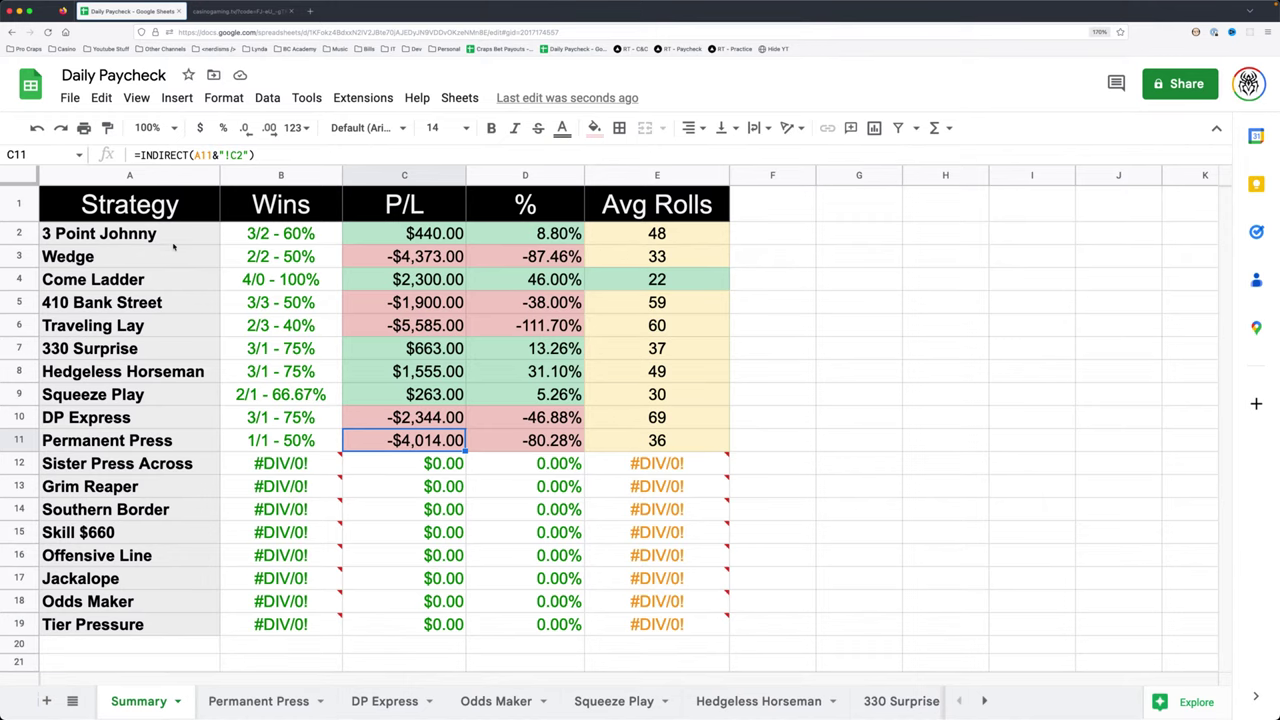
Step: Look over the full strategy list on the Summary sheet, from 3 Point Johnny down to Tier Pressure
scroll(144, 570, "down", 2)
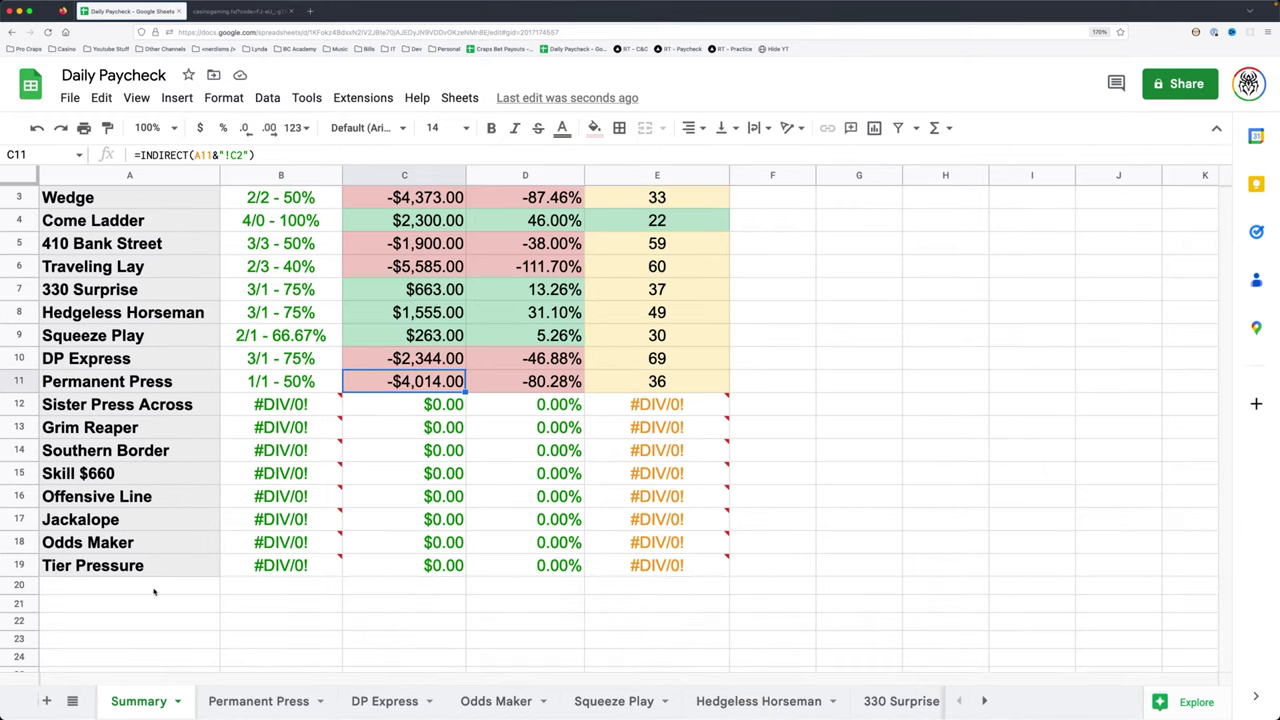
left_click_drag(152, 588, 149, 651)
left_click(150, 546)
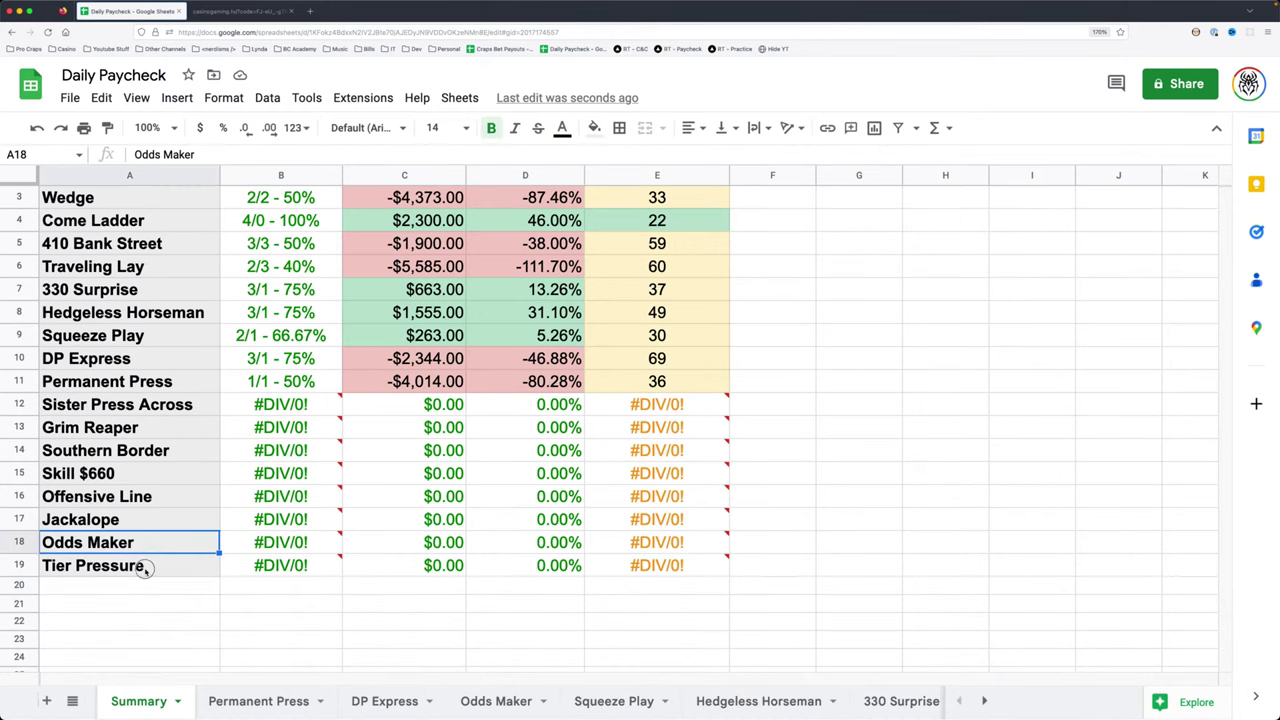
left_click_drag(145, 567, 160, 165)
left_click(130, 325)
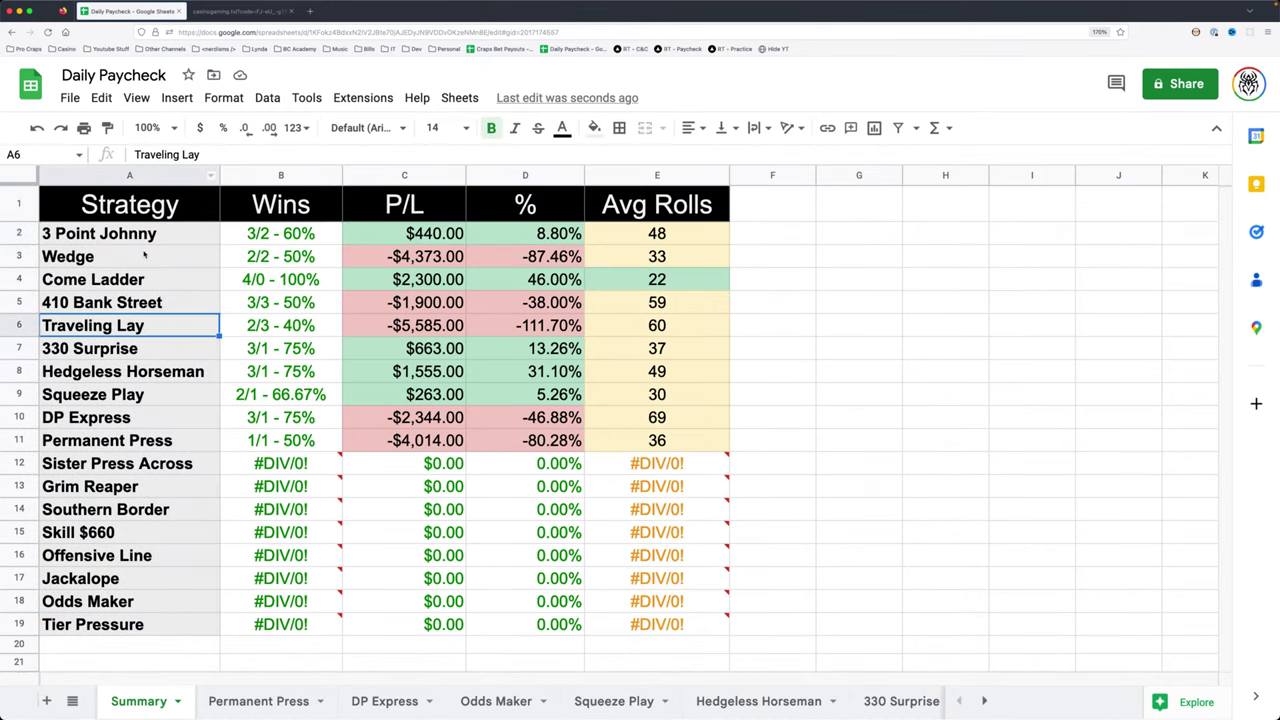
left_click_drag(148, 233, 140, 625)
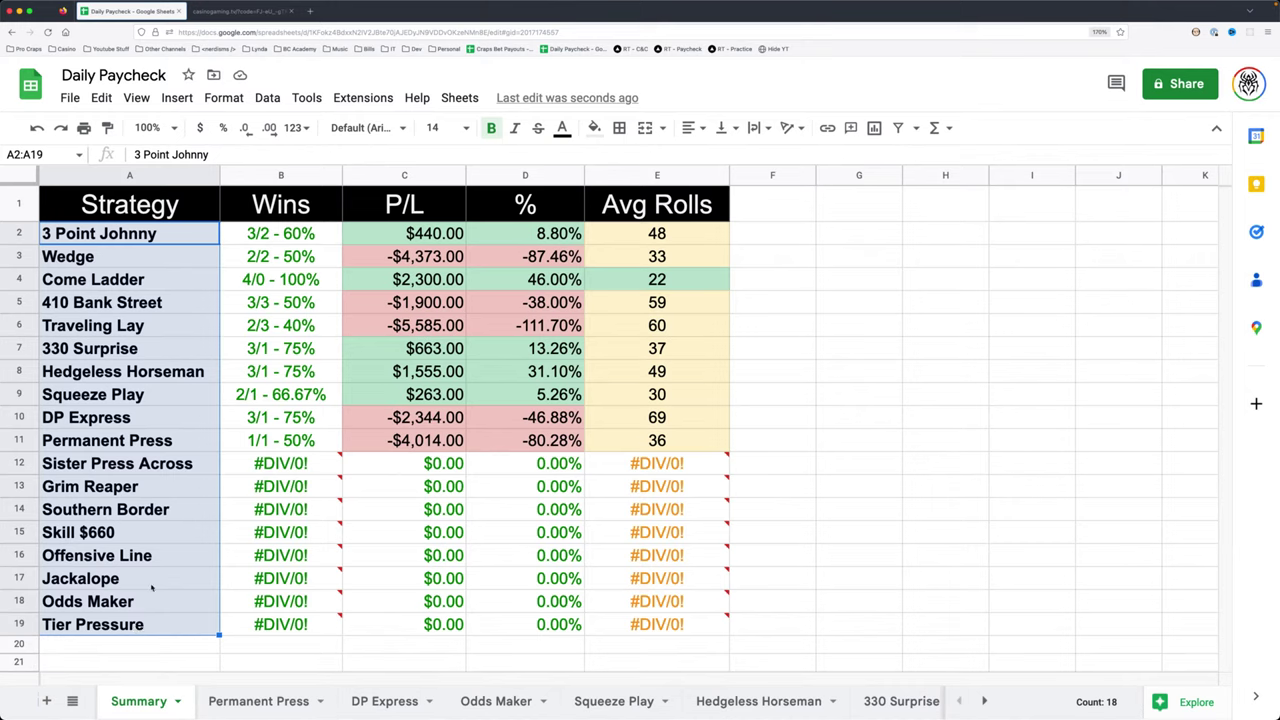
left_click(160, 633)
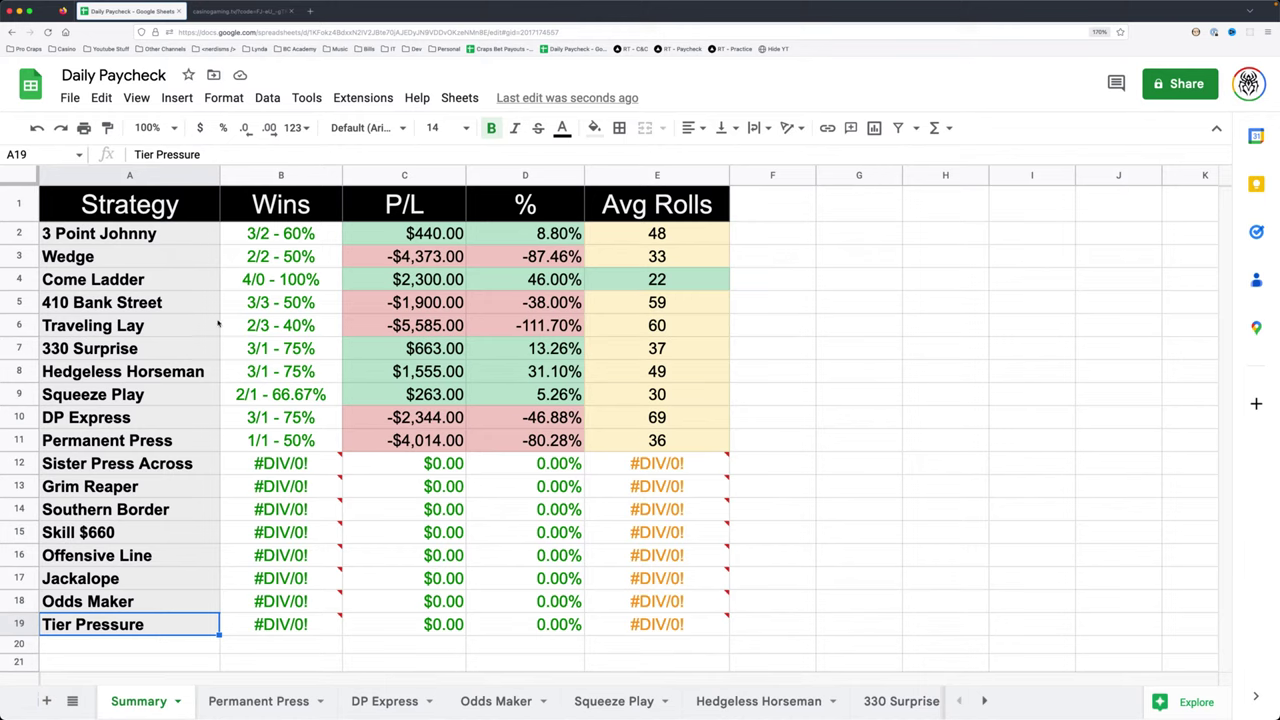
left_click_drag(180, 242, 172, 641)
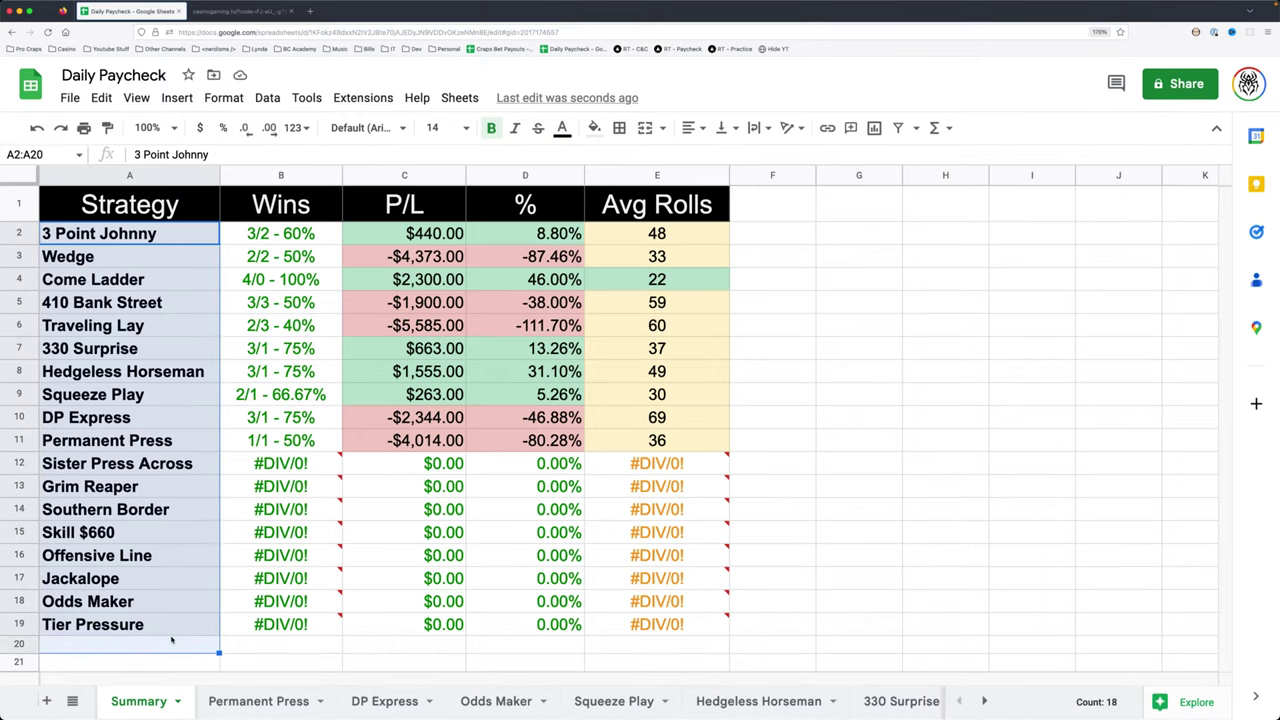
Step: Examine the bankroll and result entries on the Permanent Press sheet and switch to the Come Out Roll presentation slide
left_click(258, 701)
left_click_drag(340, 278, 331, 383)
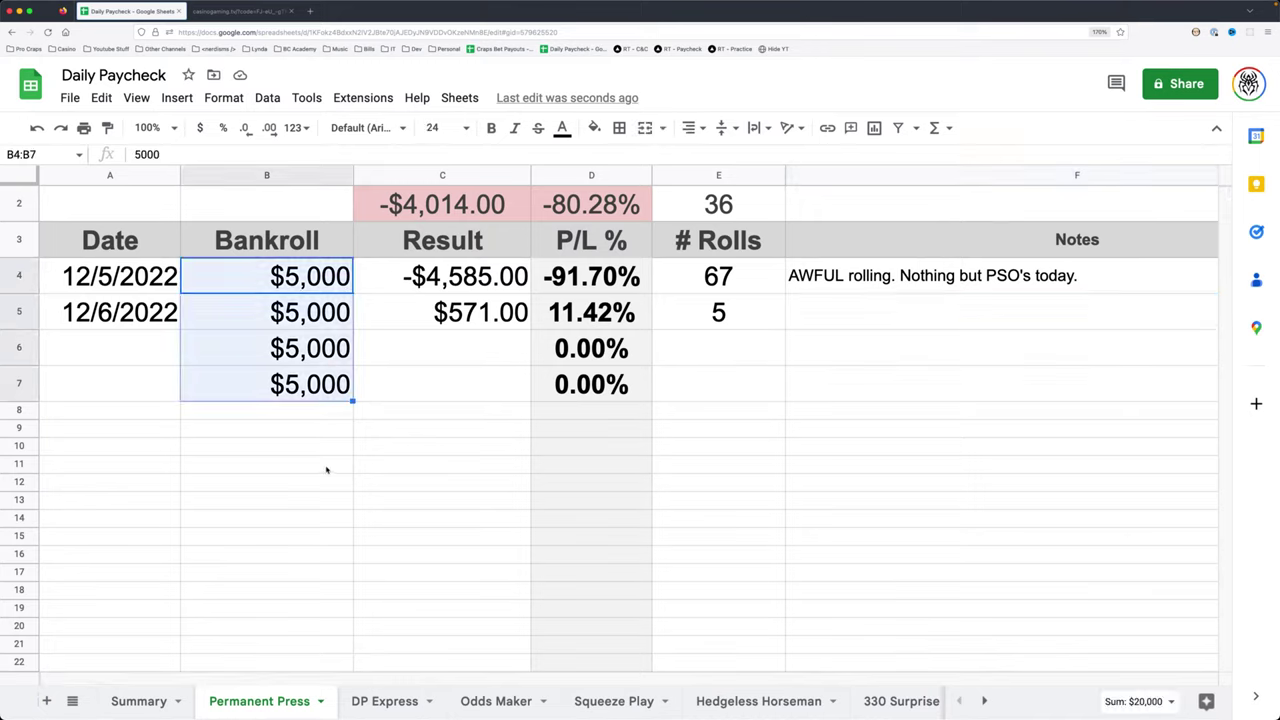
left_click_drag(122, 282, 567, 398)
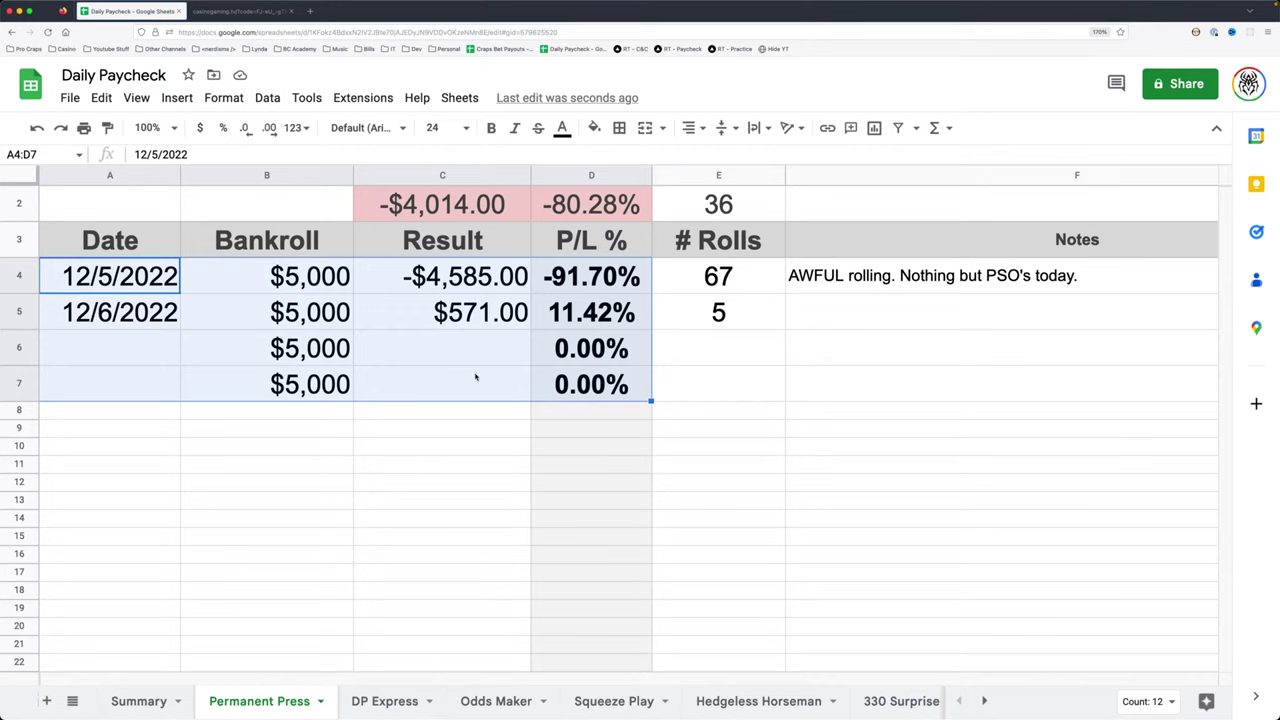
left_click(366, 446)
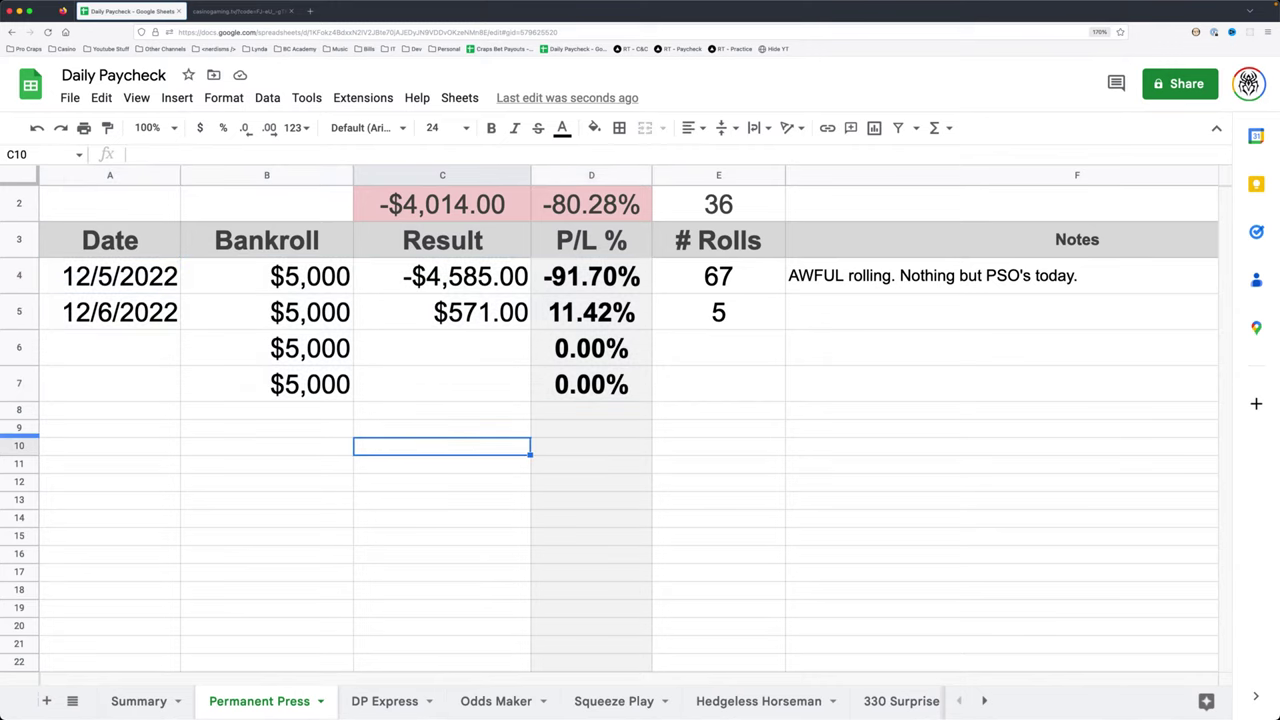
key("super+Tab")
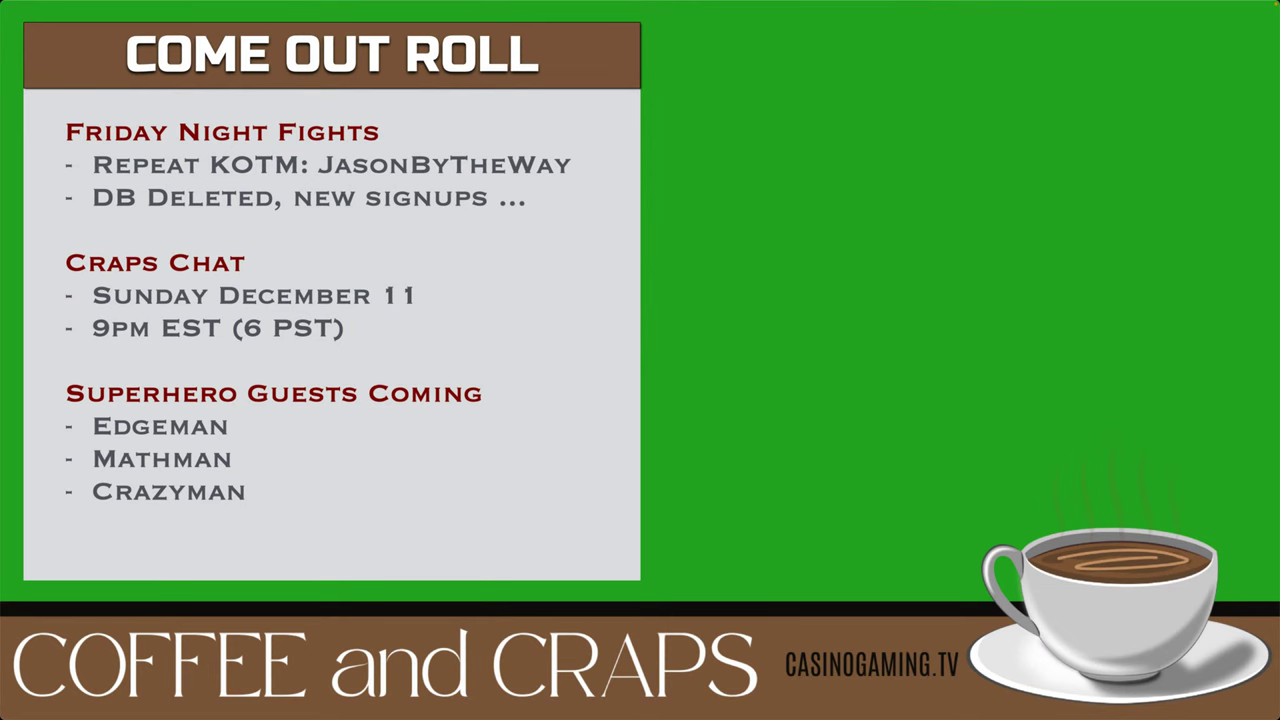